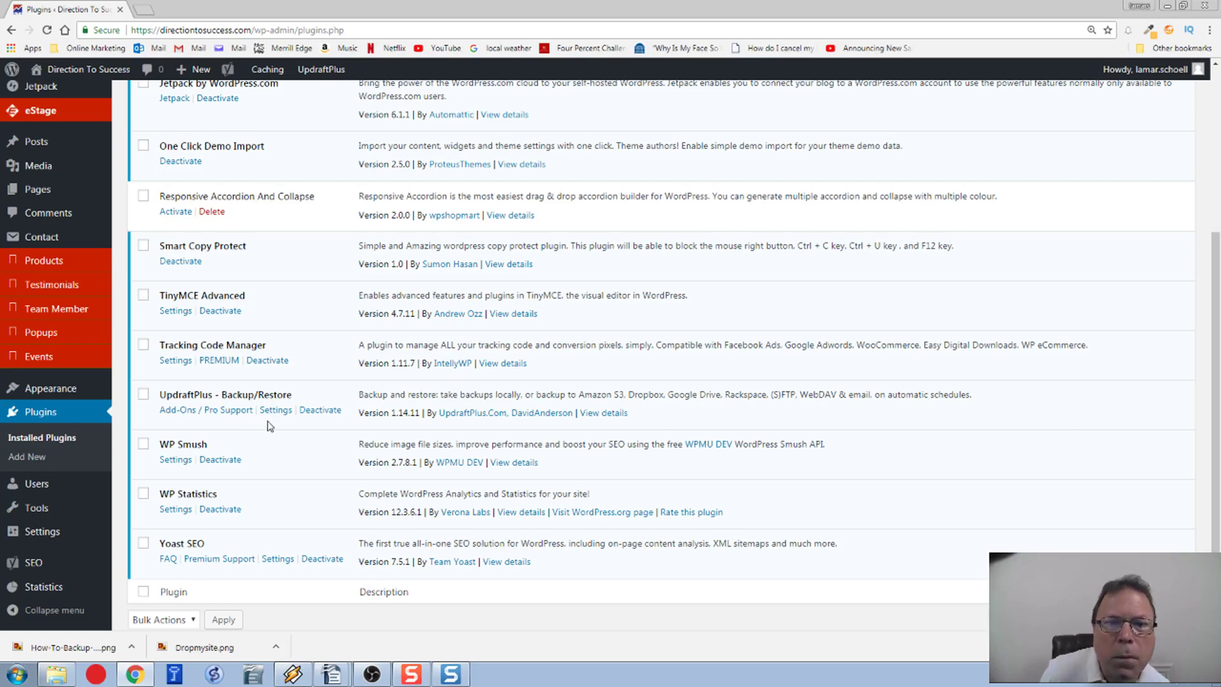
Step: Search the WordPress plugin directory for "updraft" from the page for adding new plugins
scroll(325, 267, down, 1)
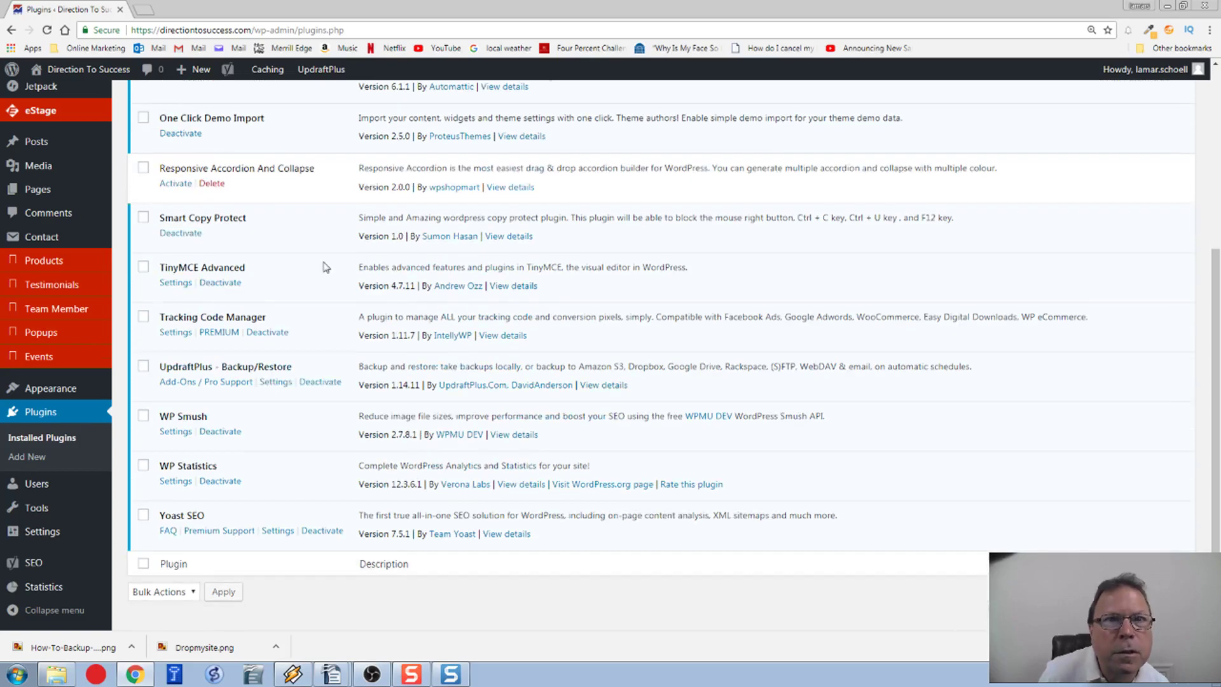
scroll(326, 267, up, 3)
scroll(325, 268, up, 3)
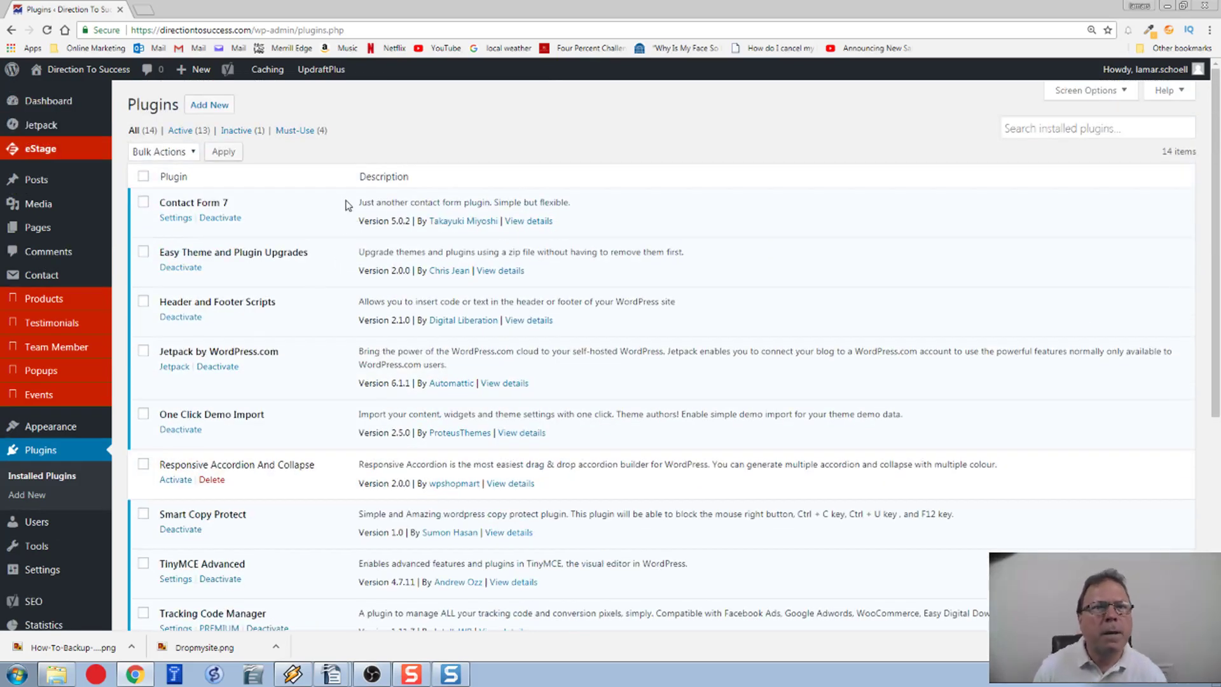
click(224, 112)
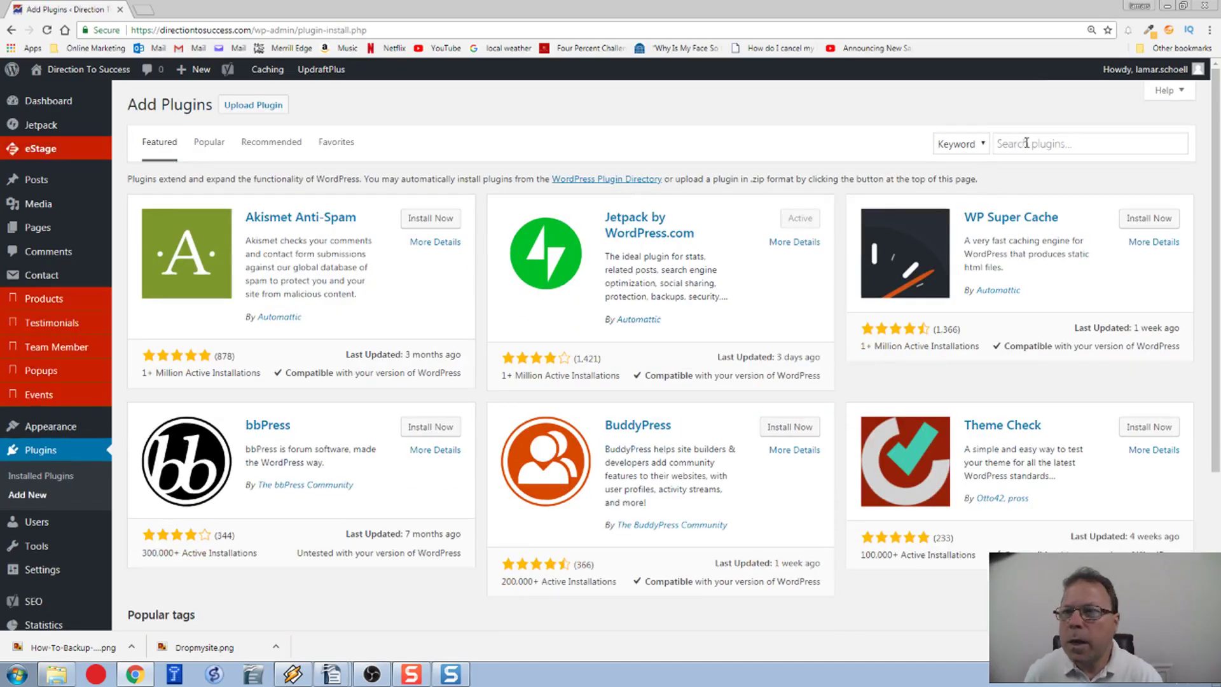
click(1028, 142)
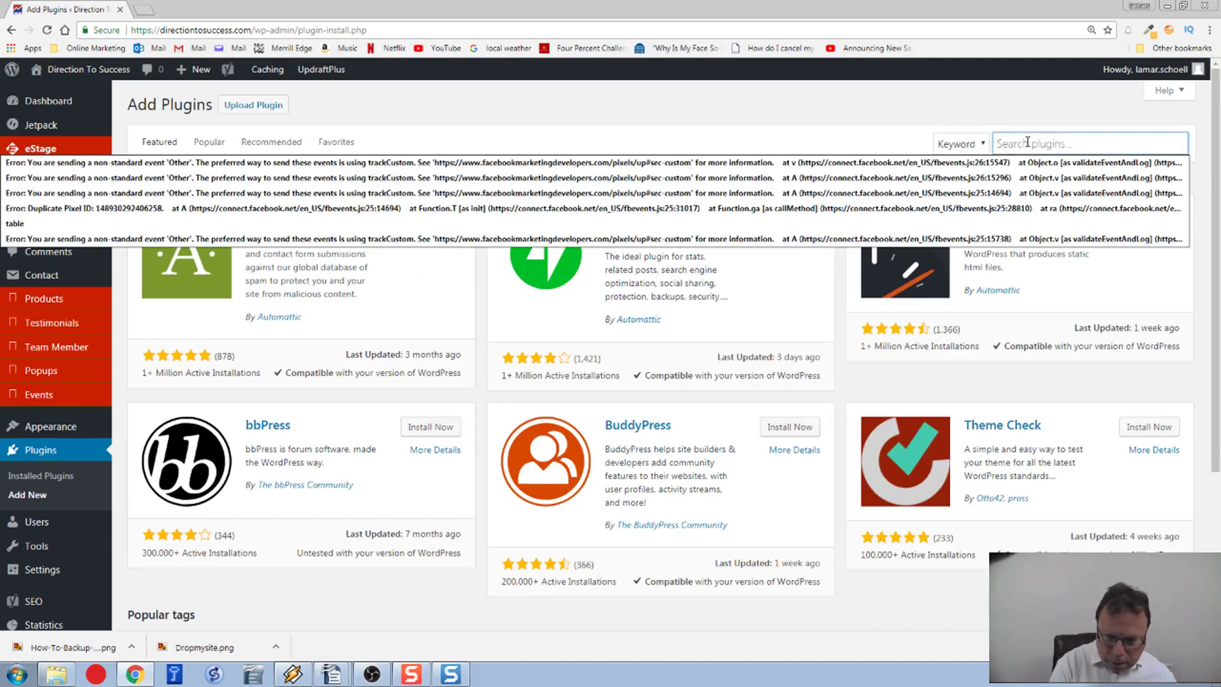
text(up)
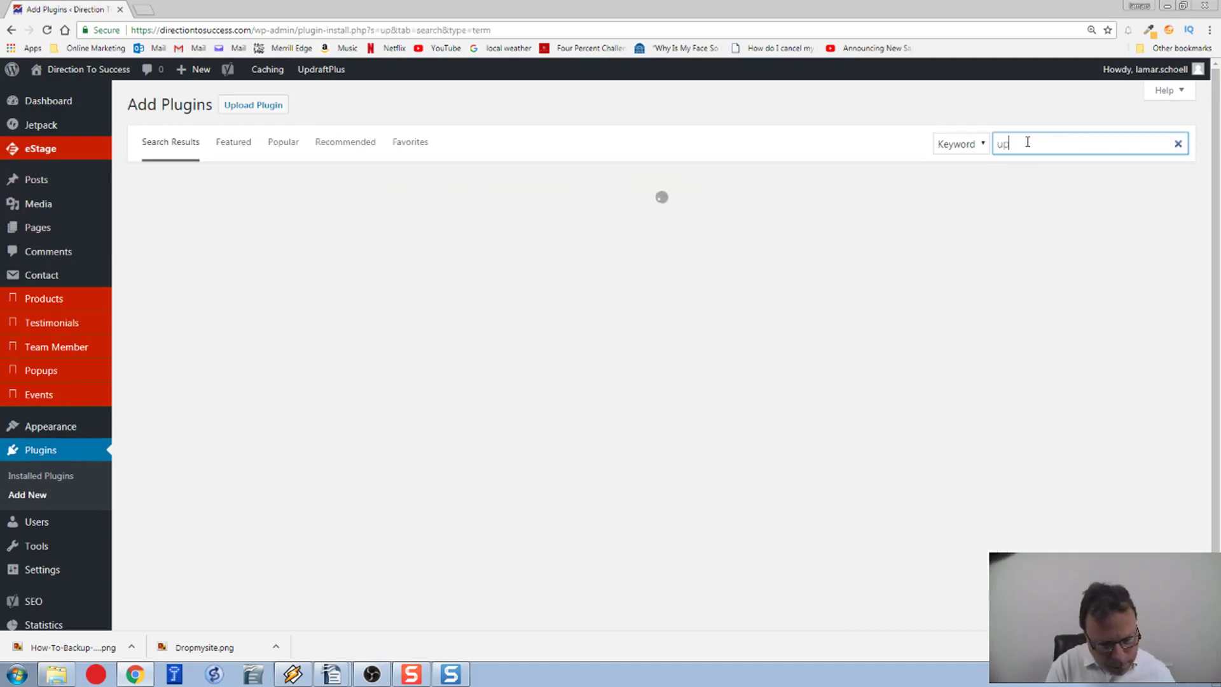
text(draft)
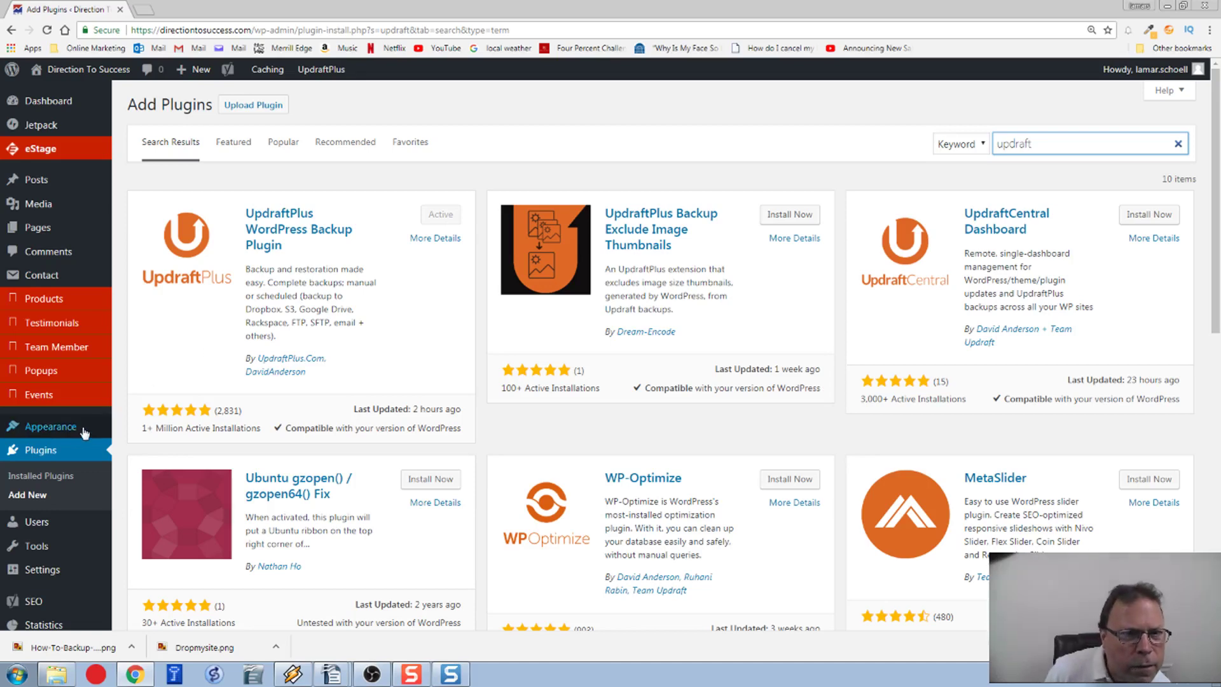
Step: Open the UpdraftPlus Backups page from the site's settings
scroll(63, 483, down, 4)
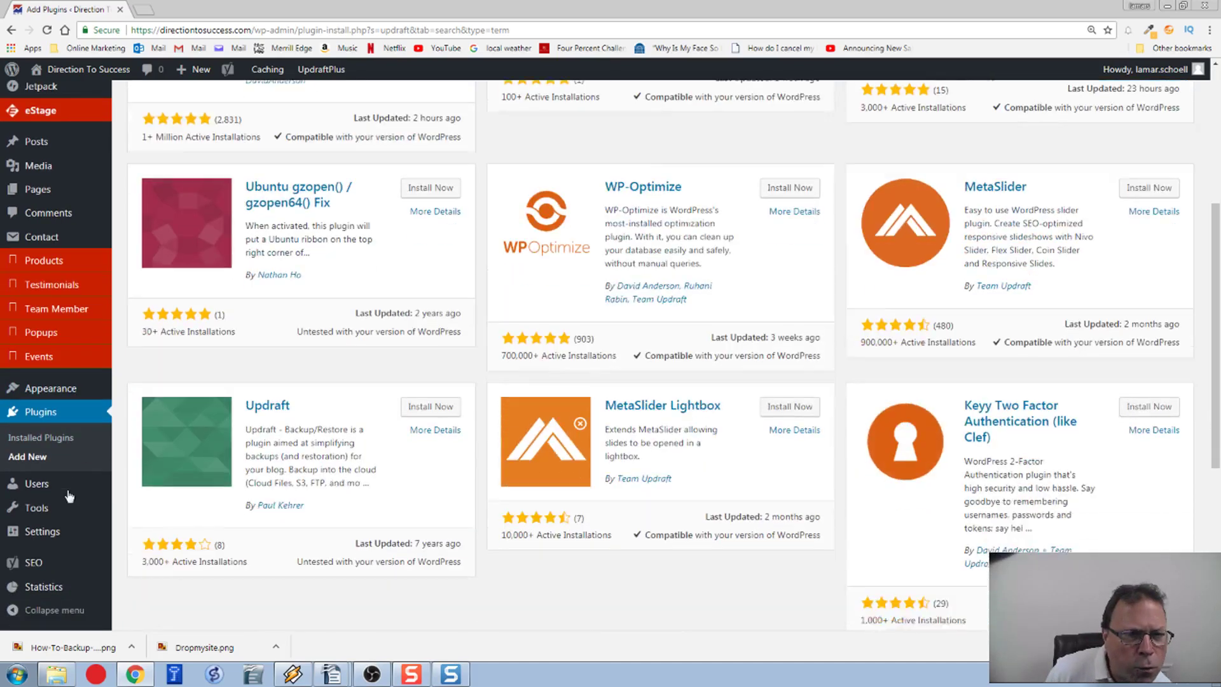
click(54, 571)
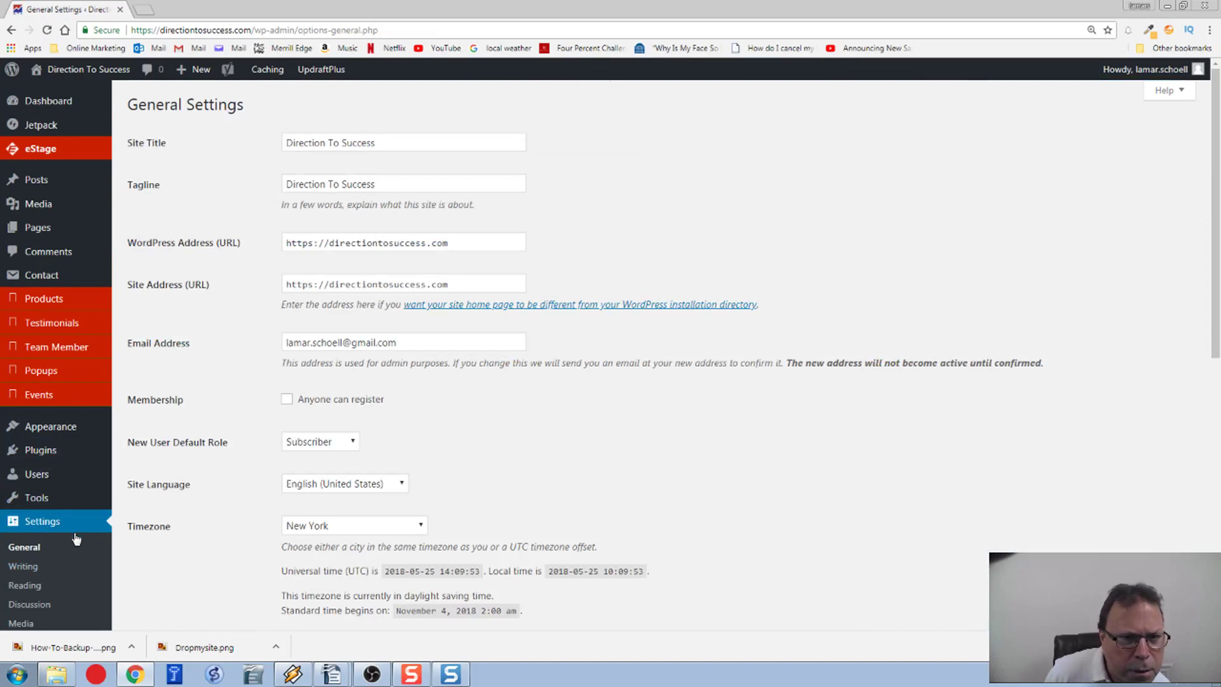
scroll(83, 515, down, 5)
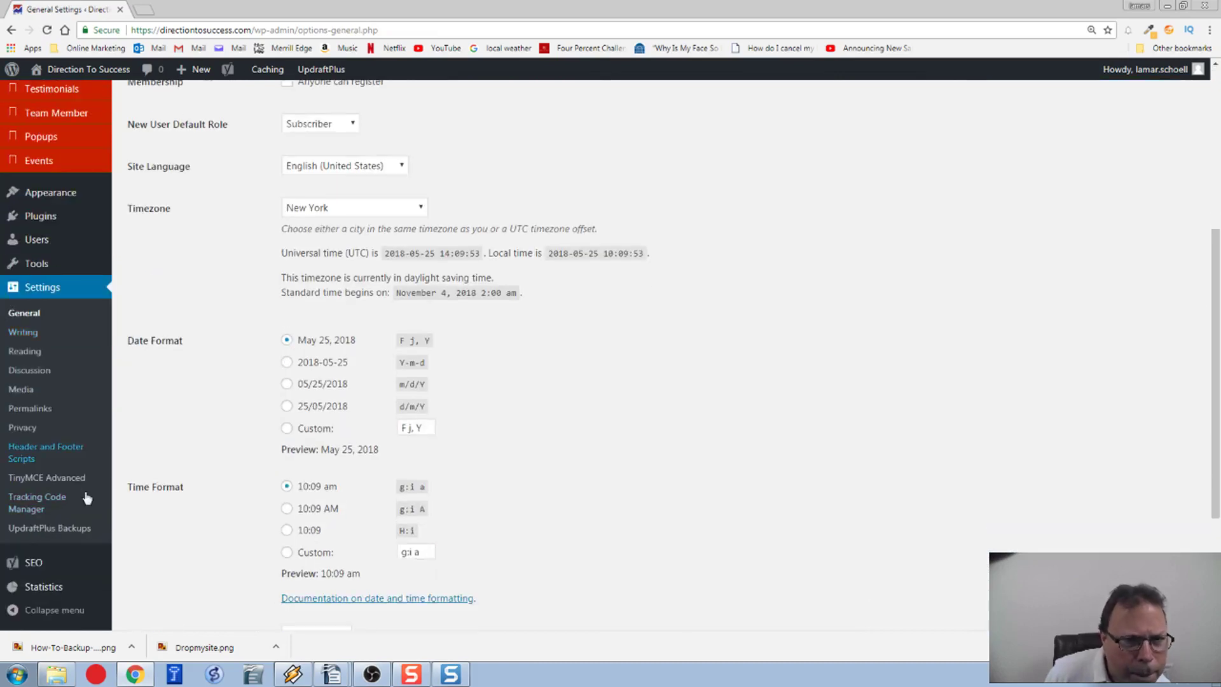
click(74, 531)
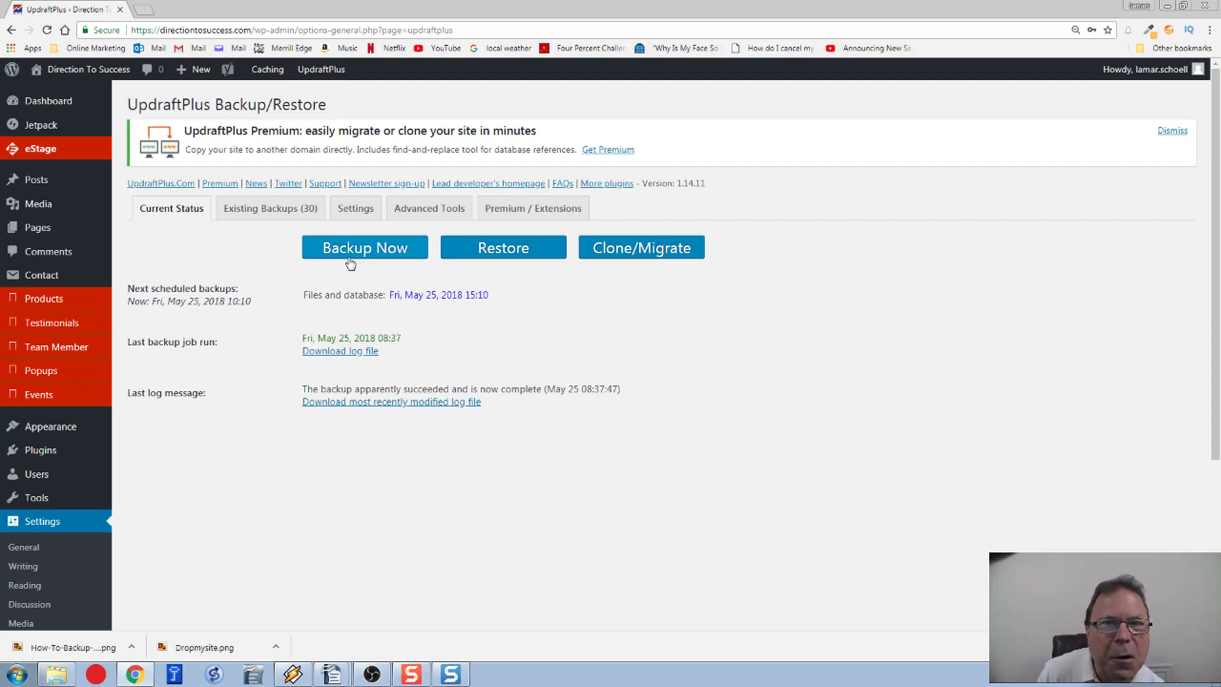
Step: Review the full list of existing UpdraftPlus backups and the data and actions offered for each one
click(259, 216)
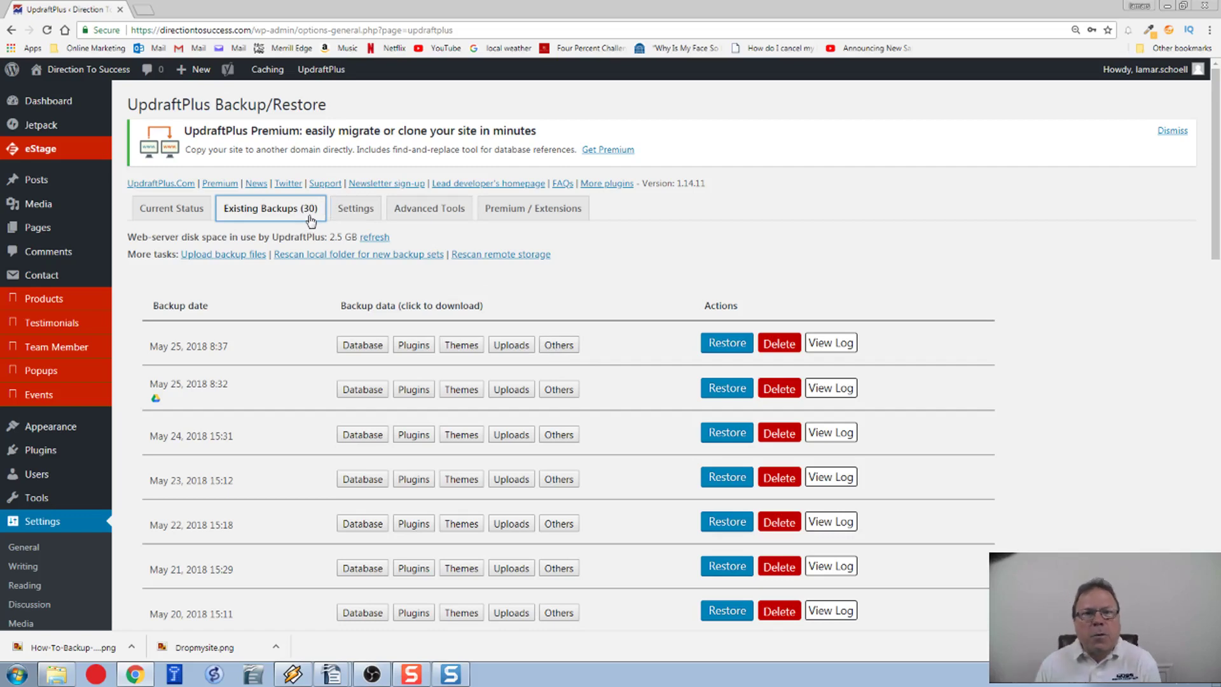
scroll(929, 367, down, 4)
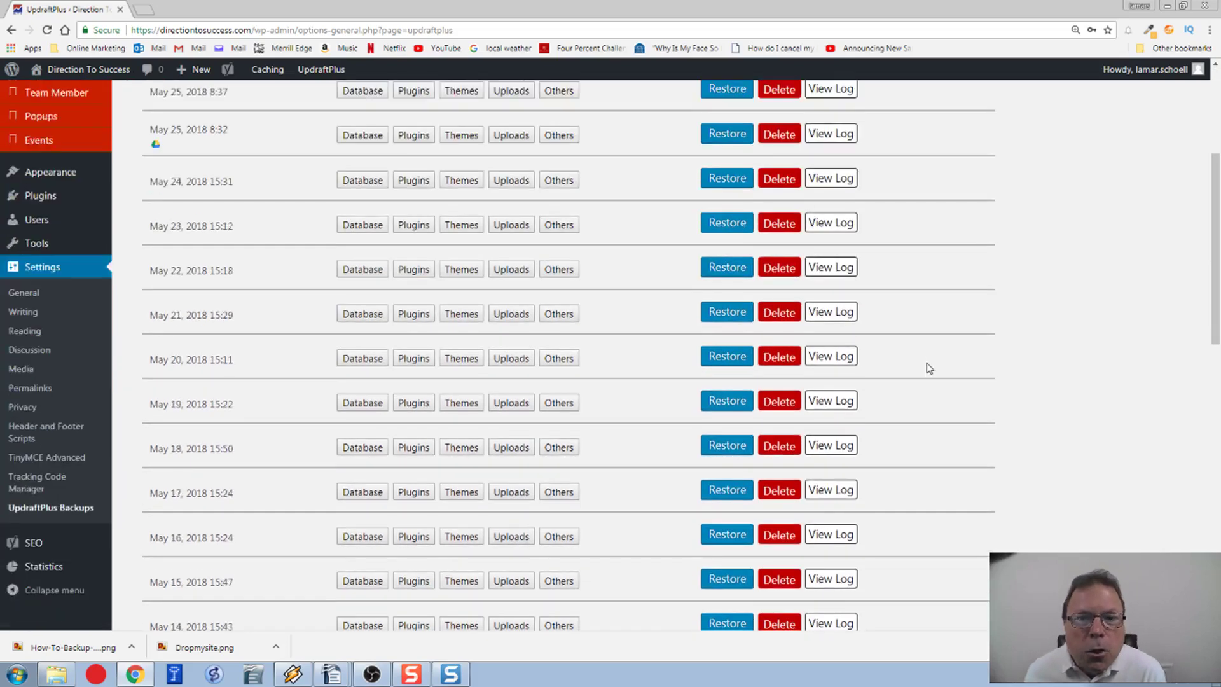
scroll(928, 367, down, 12)
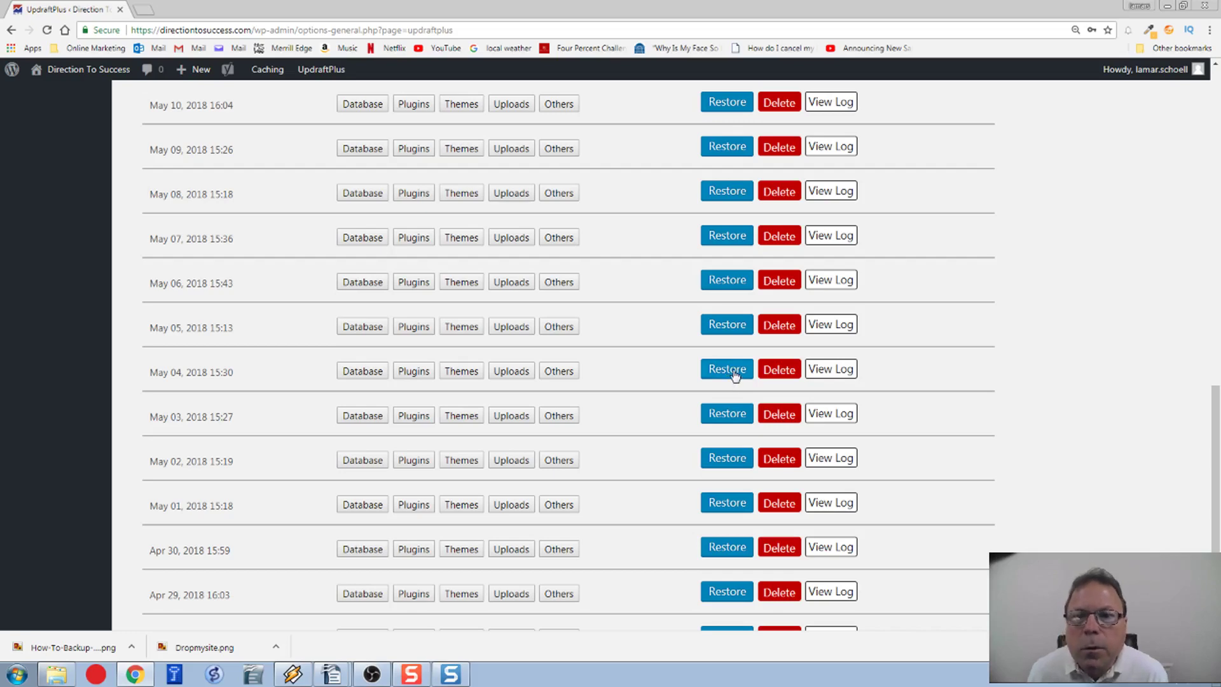
scroll(661, 275, up, 3)
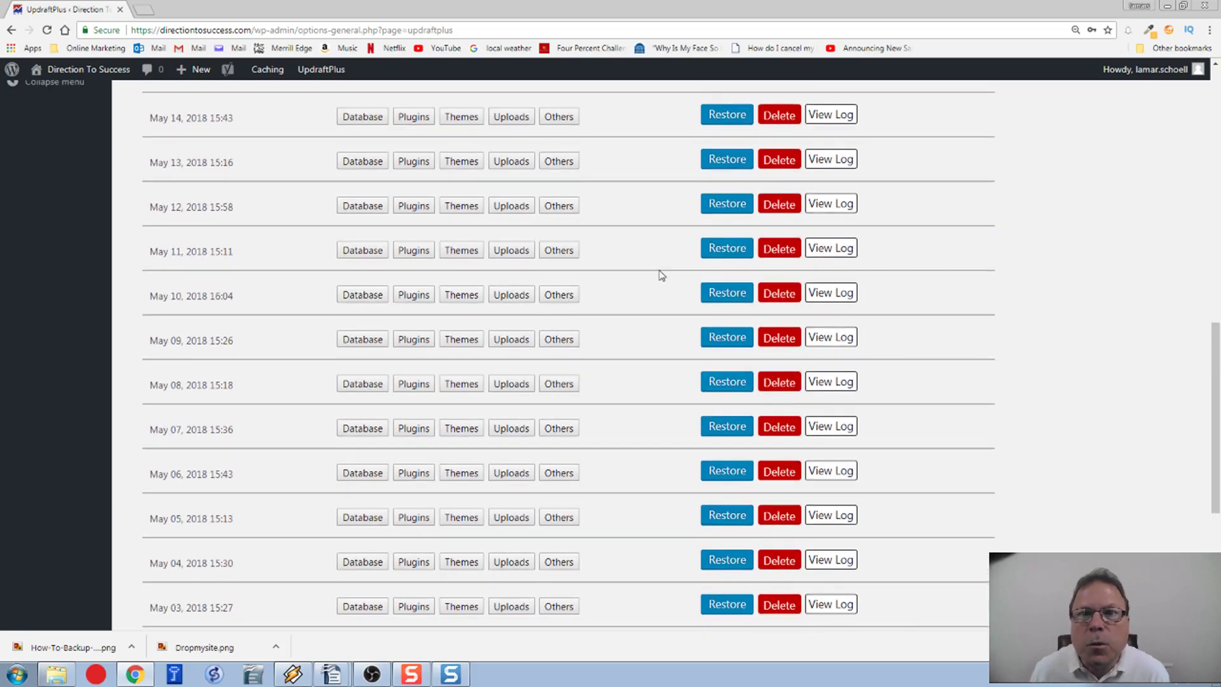
scroll(661, 275, up, 8)
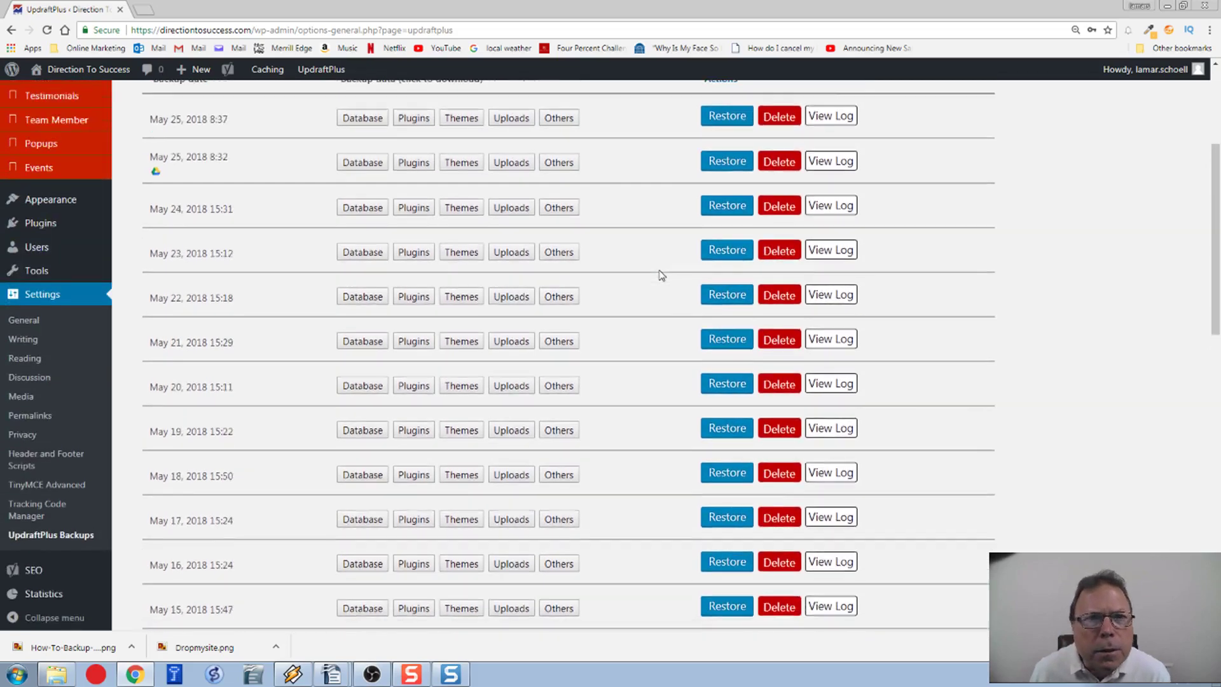
scroll(661, 274, up, 4)
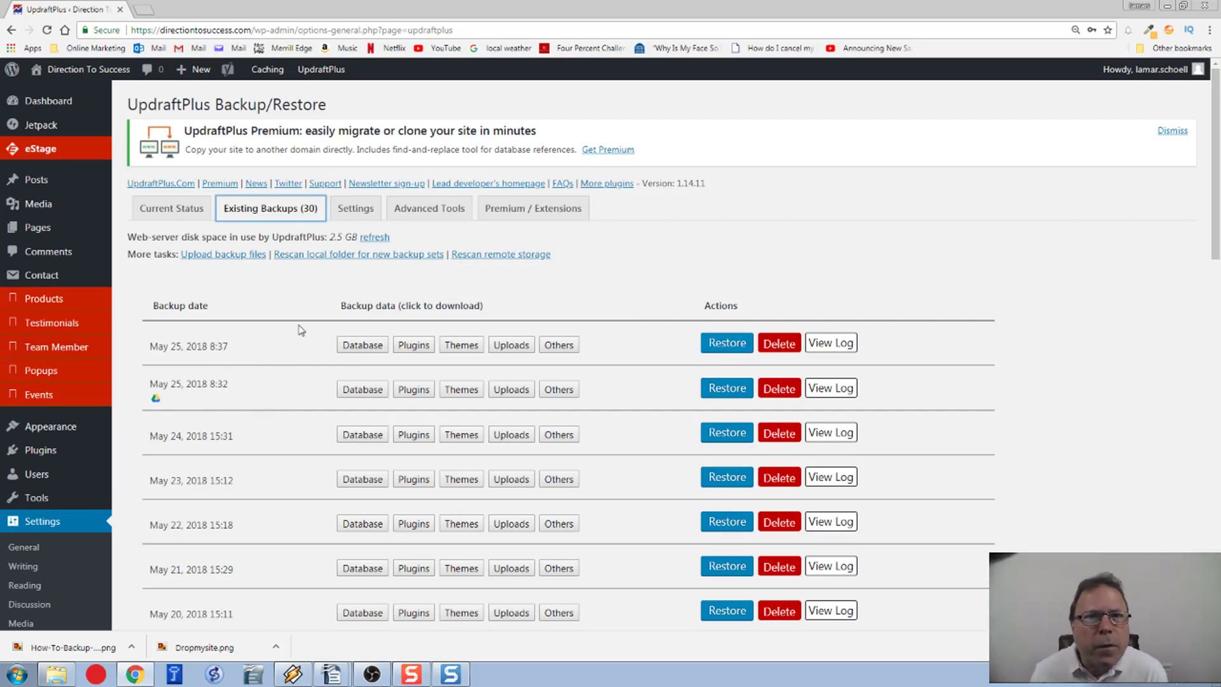
Step: Open the UpdraftPlus settings and inspect the interval options for the files and database backup schedules, leaving both on Daily
click(360, 214)
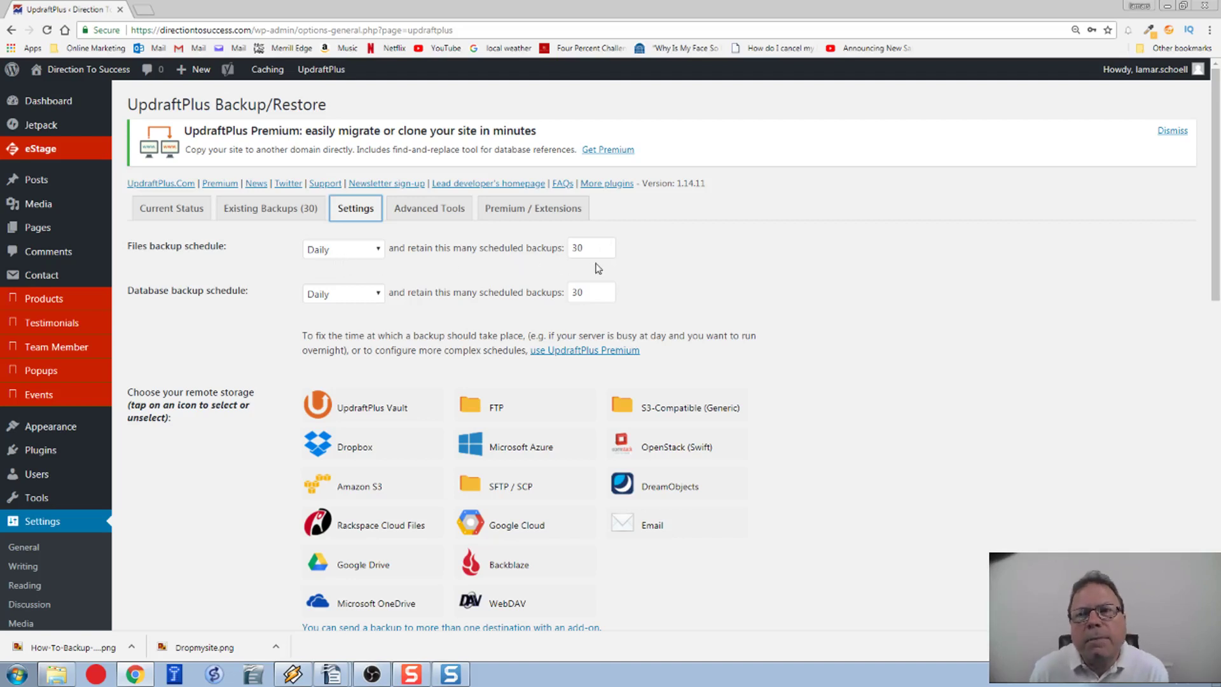
click(378, 250)
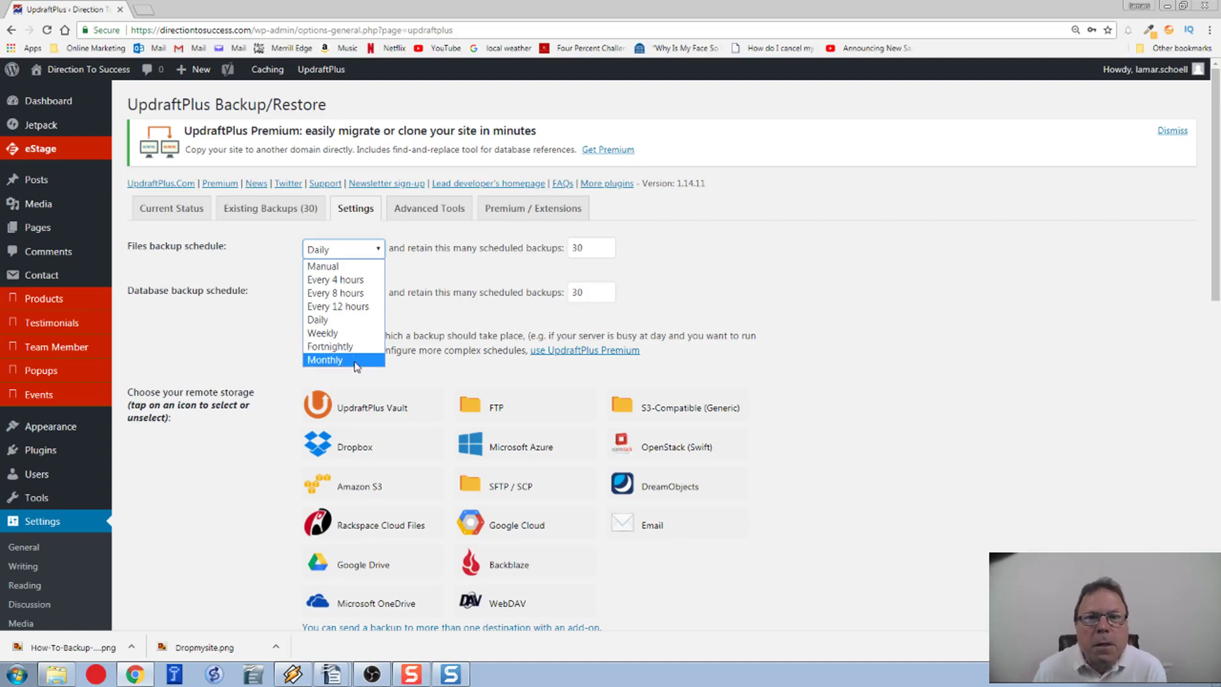
click(637, 287)
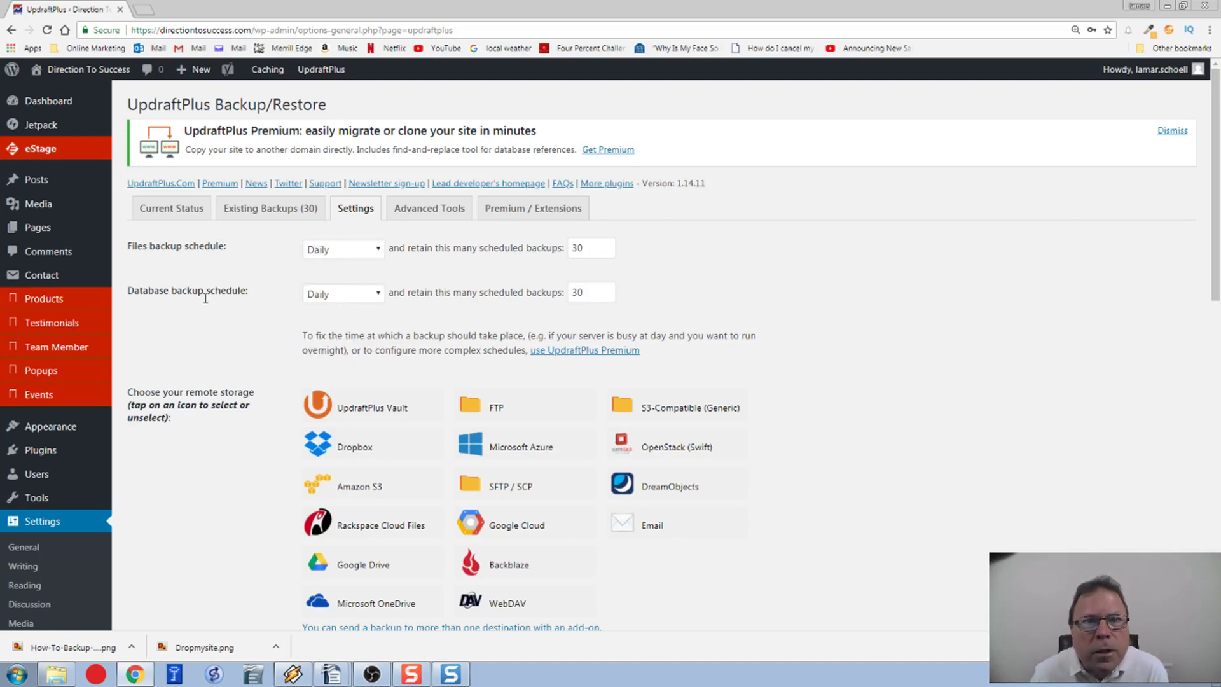
click(379, 297)
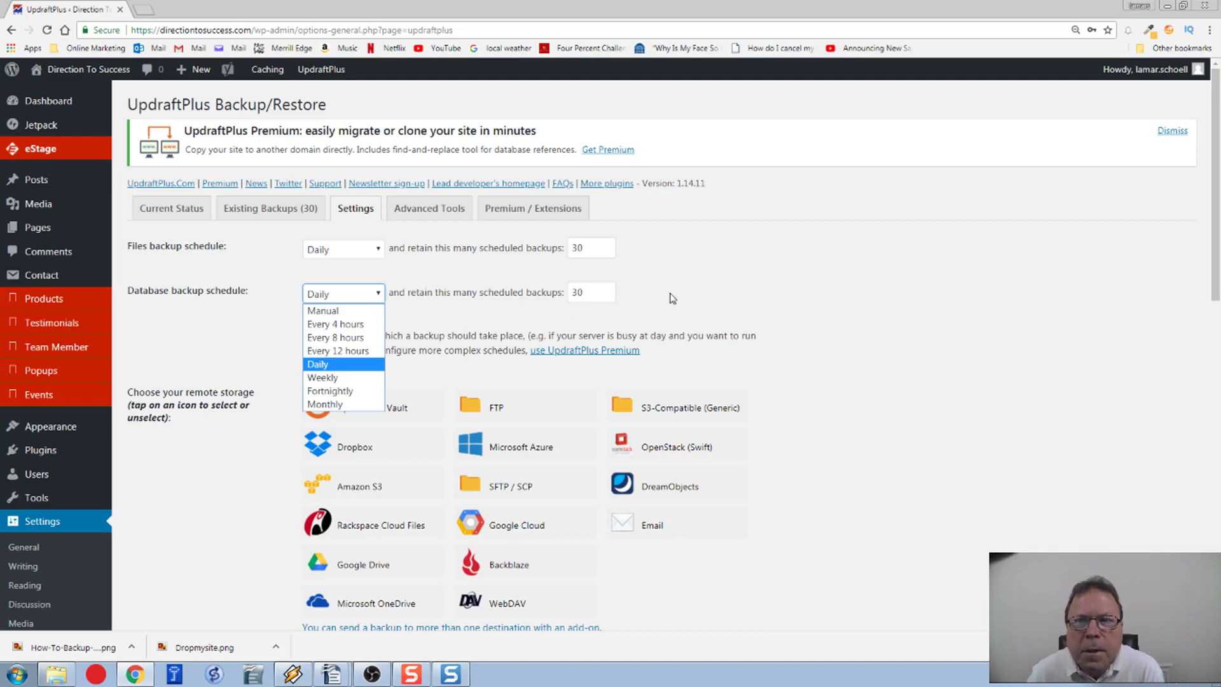
click(565, 321)
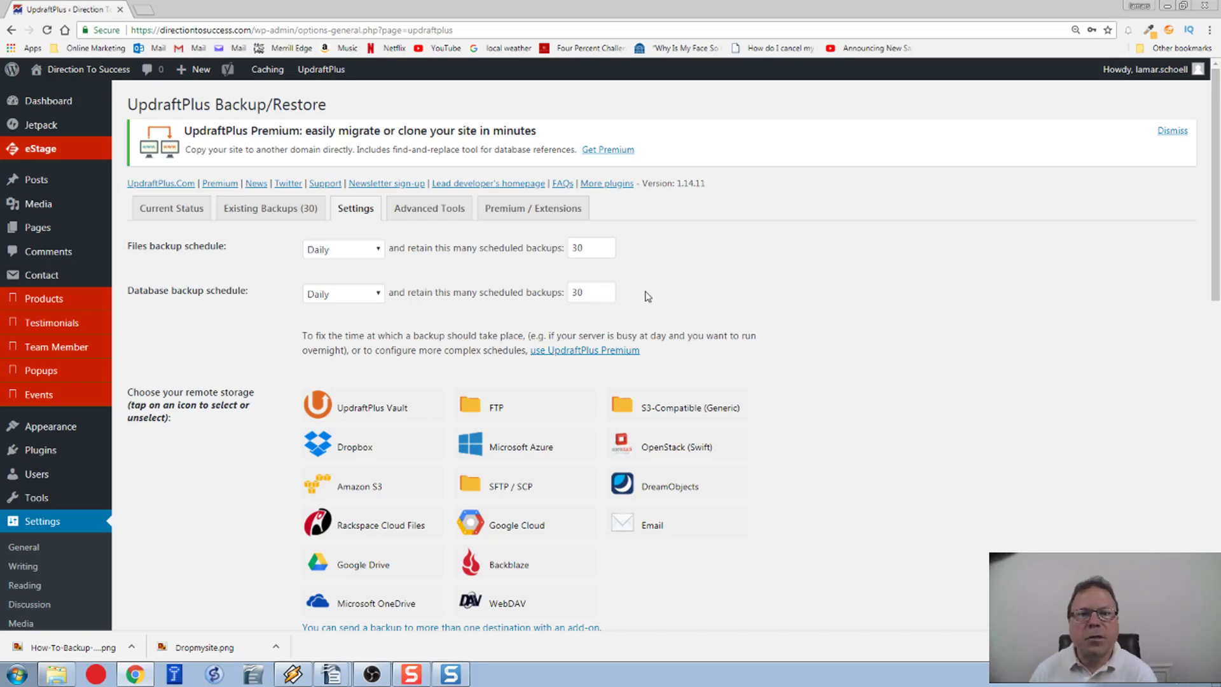
Step: Examine the rest of the backup settings, including remote storage, included files, database encryption, email reporting and expert settings
scroll(664, 287, down, 2)
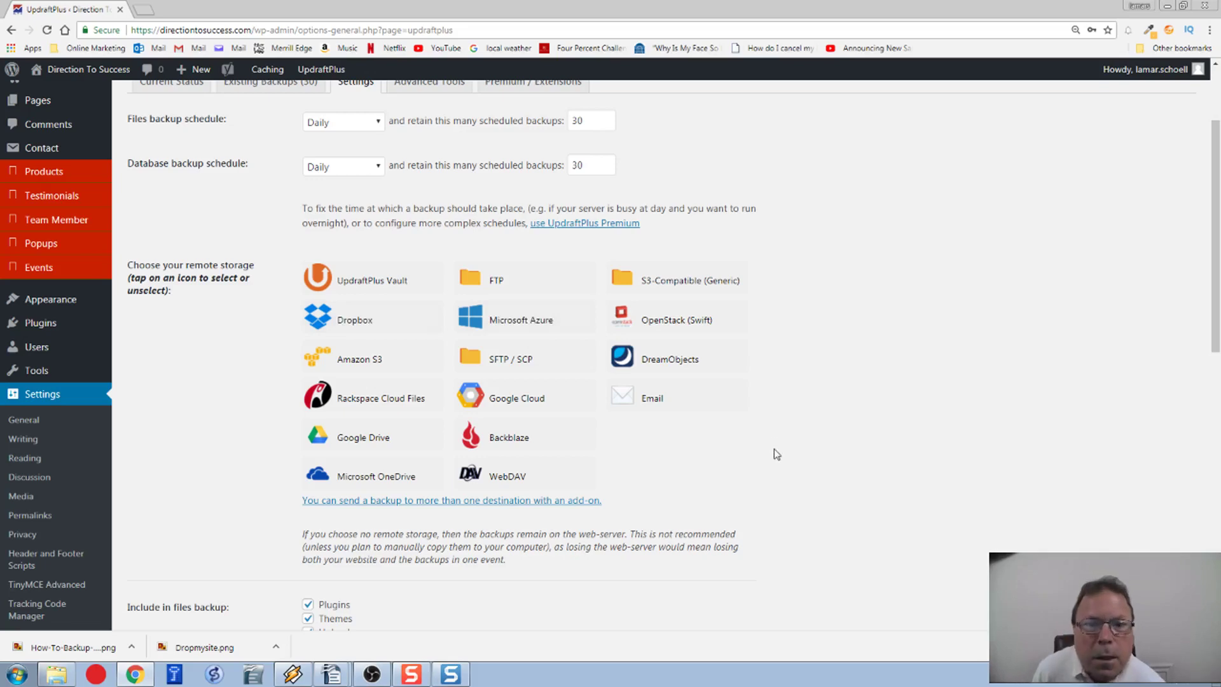
scroll(777, 454, down, 4)
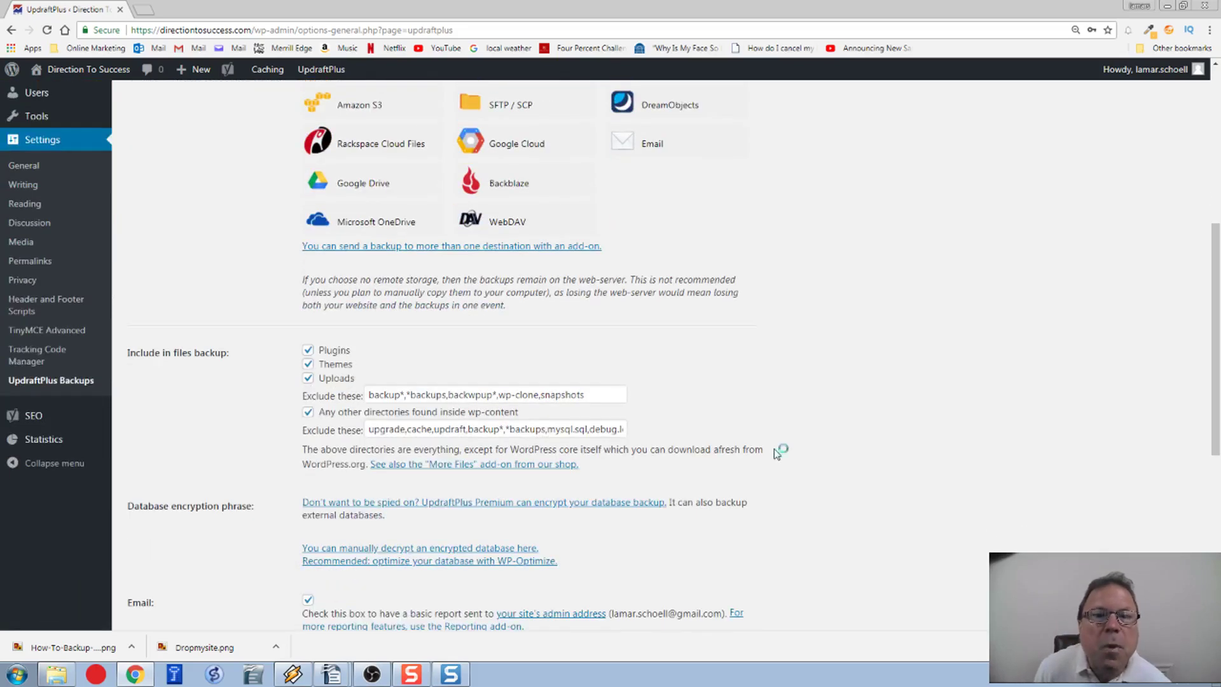
scroll(798, 442, down, 1)
scroll(844, 292, up, 2)
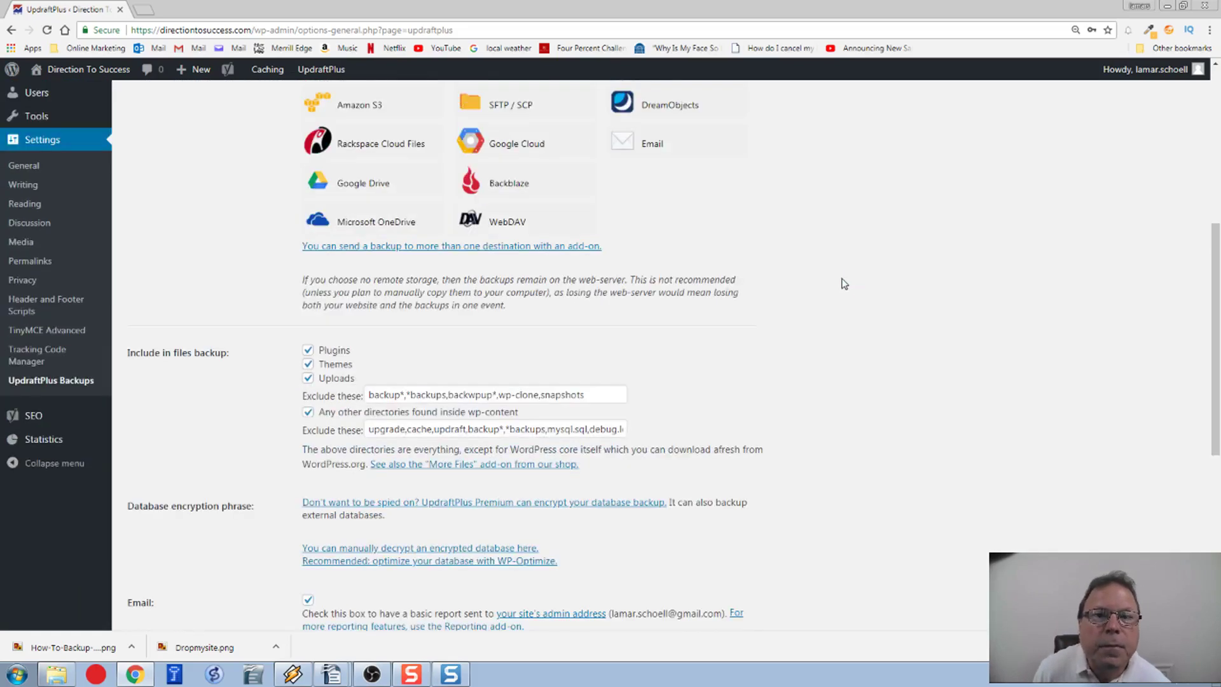
scroll(842, 283, up, 5)
scroll(842, 283, up, 1)
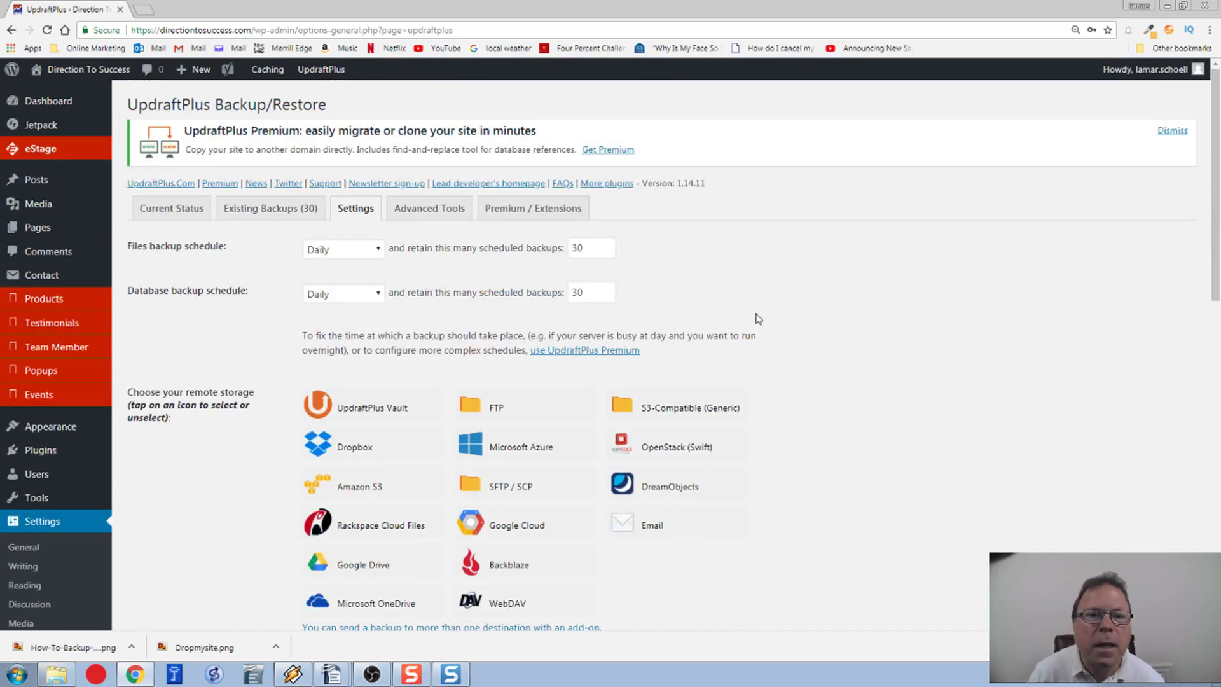
scroll(852, 324, down, 6)
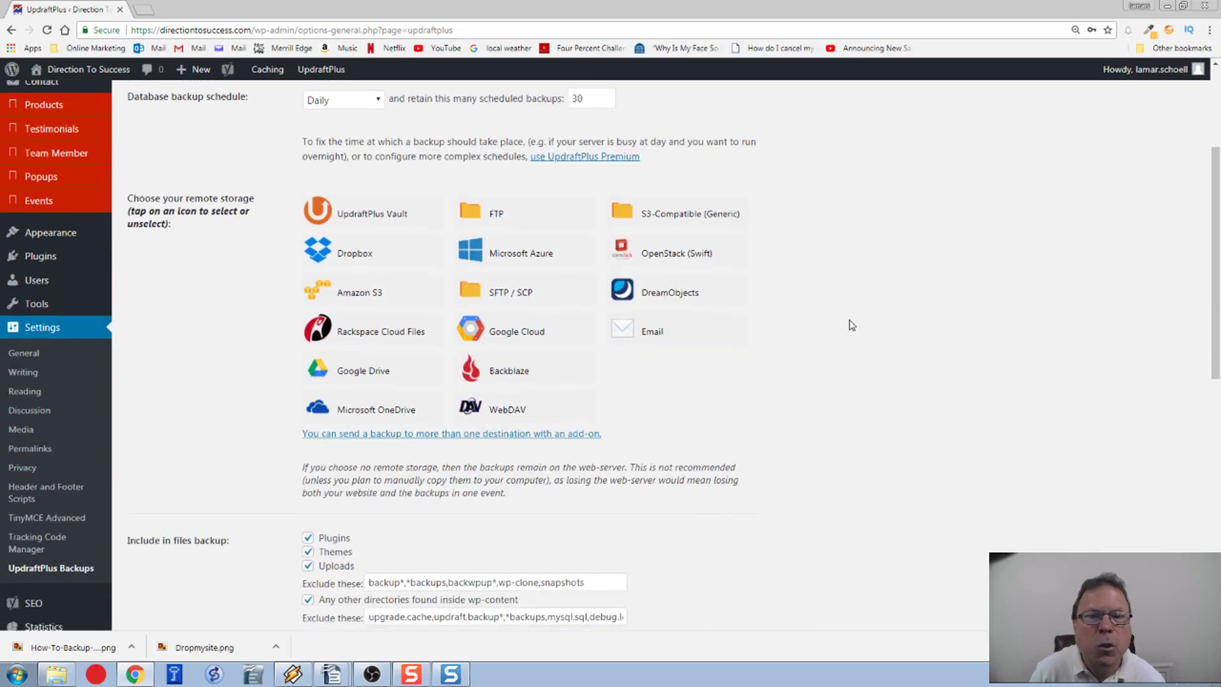
scroll(852, 325, down, 2)
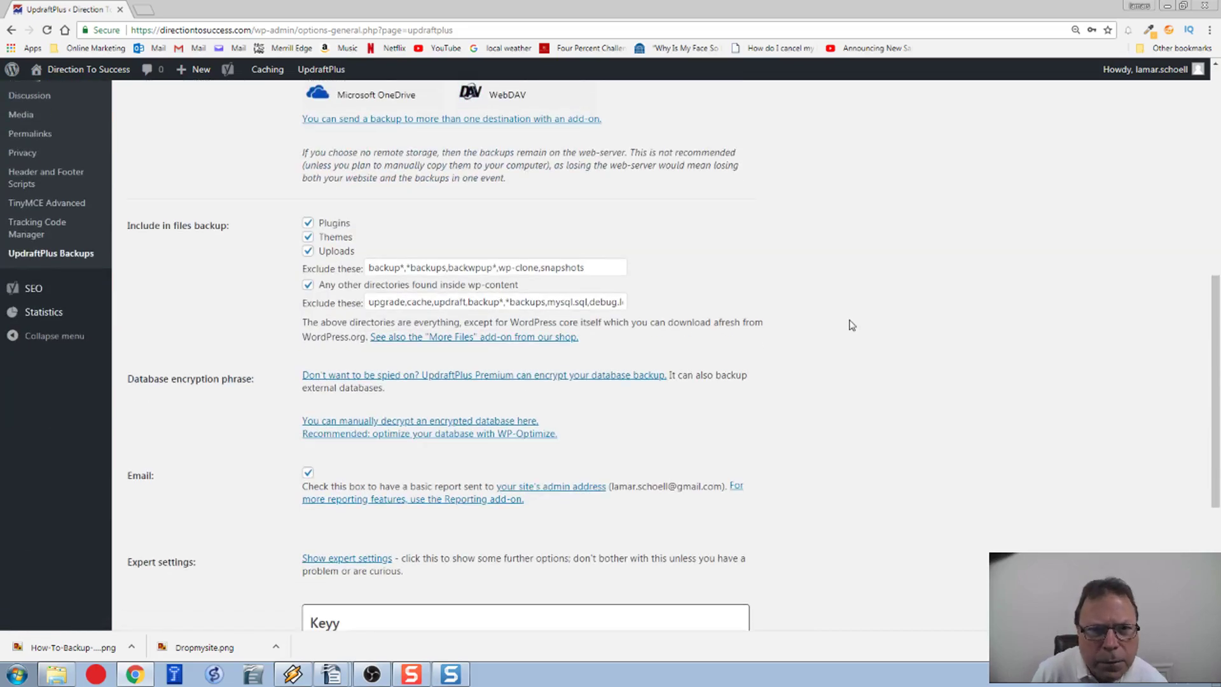
scroll(851, 324, down, 3)
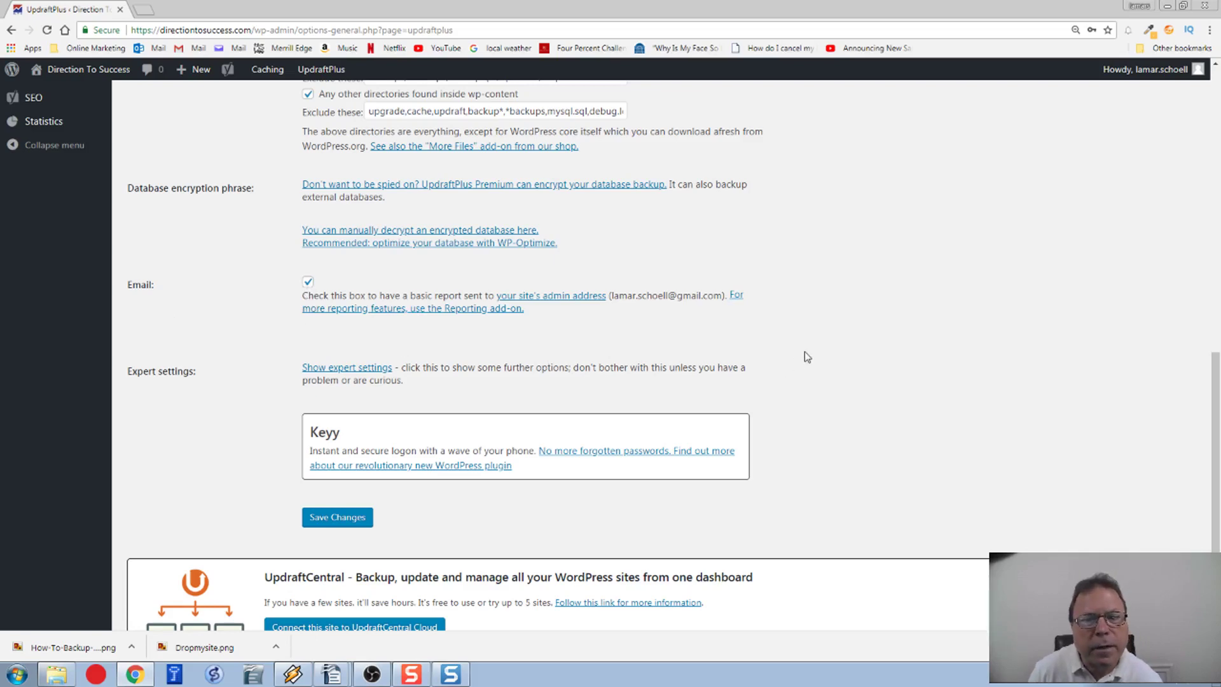
scroll(807, 358, down, 2)
scroll(806, 357, up, 8)
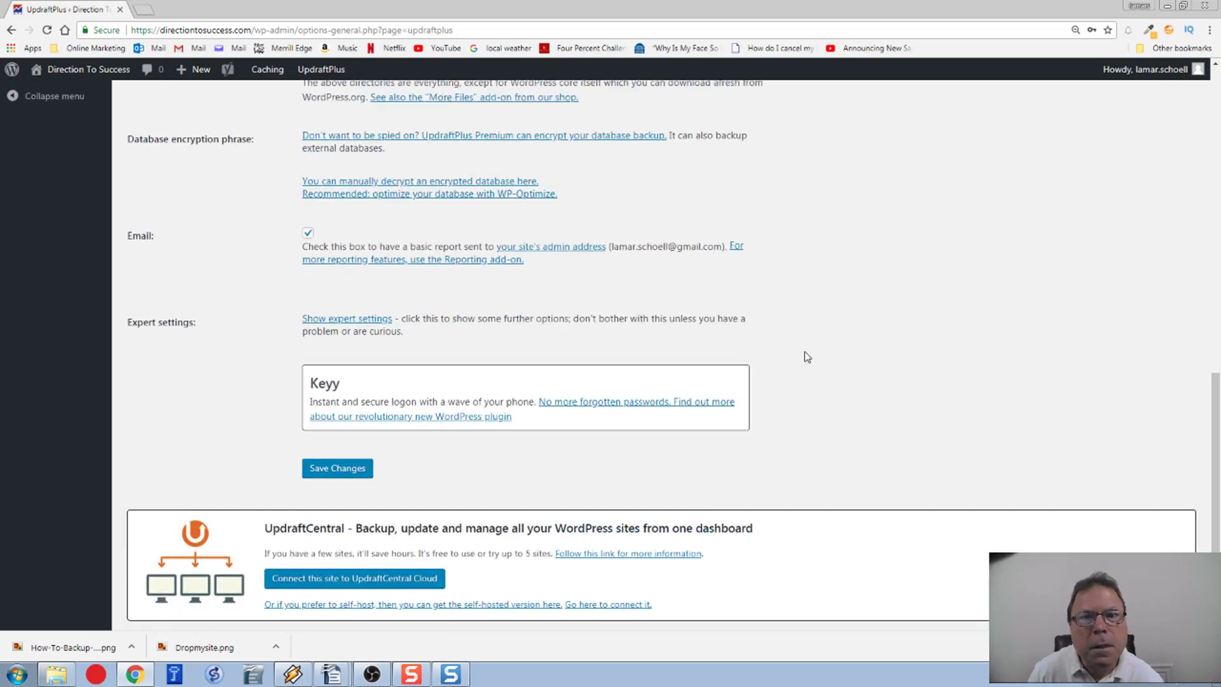
scroll(805, 355, up, 3)
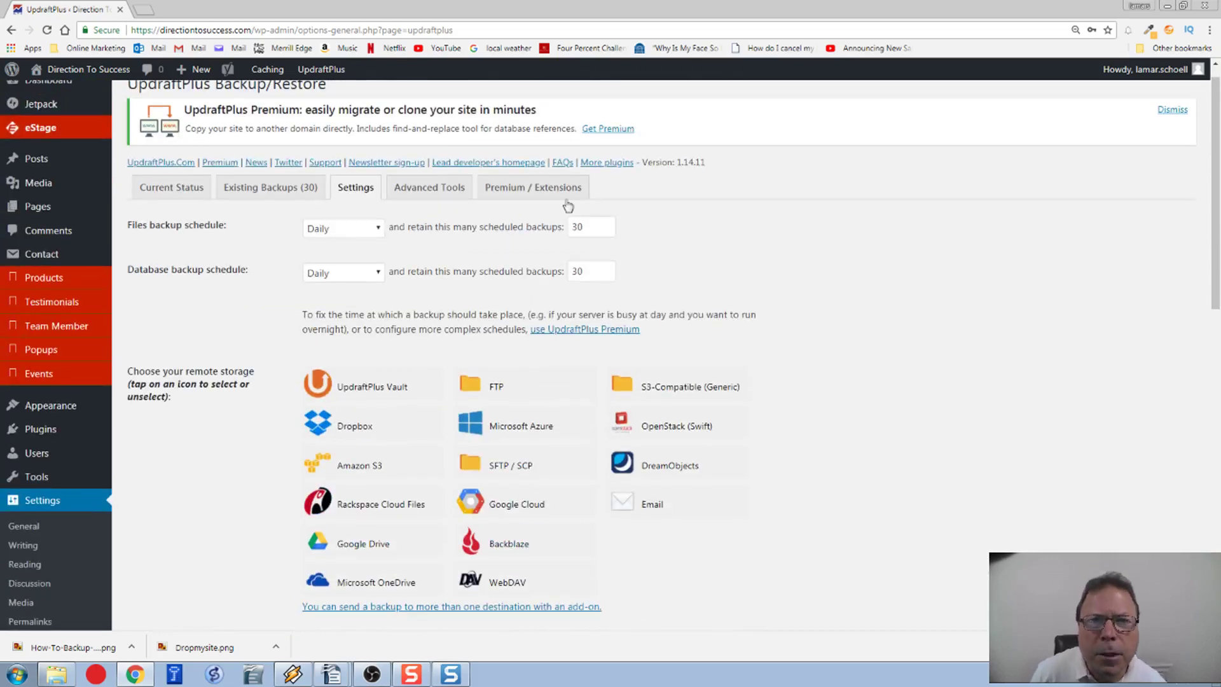
Step: View the site information under Advanced Tools, and return to the backup settings to look over the remote storage options
click(422, 200)
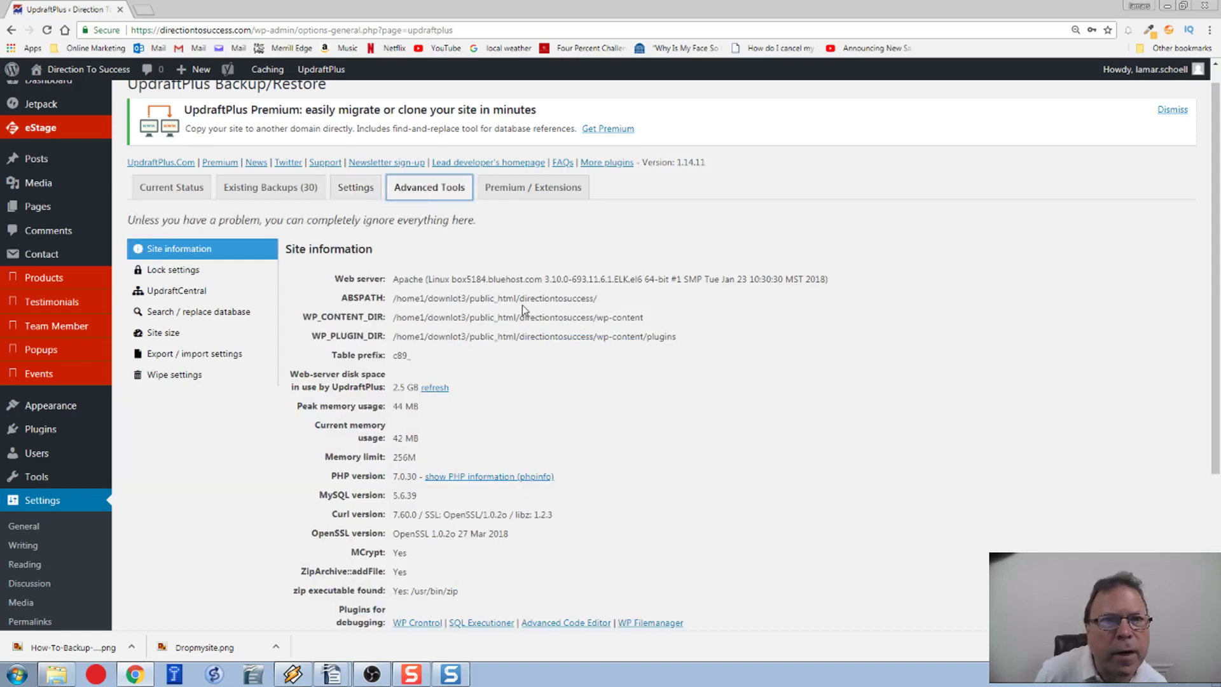
click(361, 191)
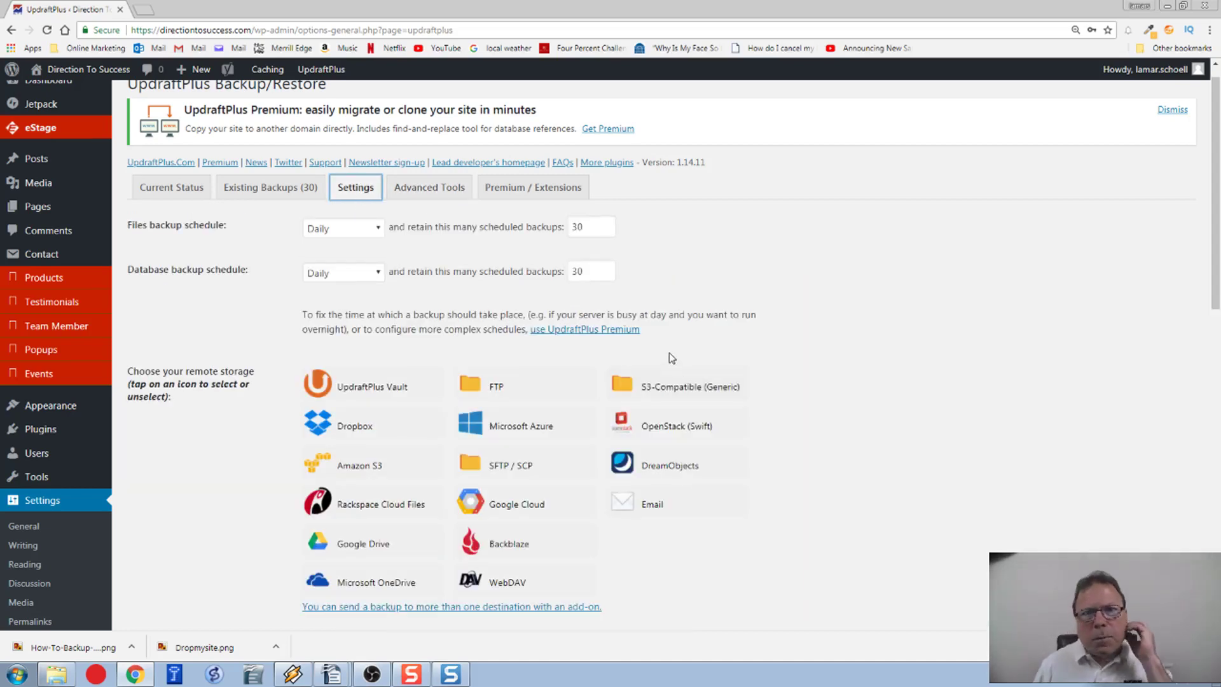
scroll(669, 352, down, 2)
scroll(669, 356, down, 2)
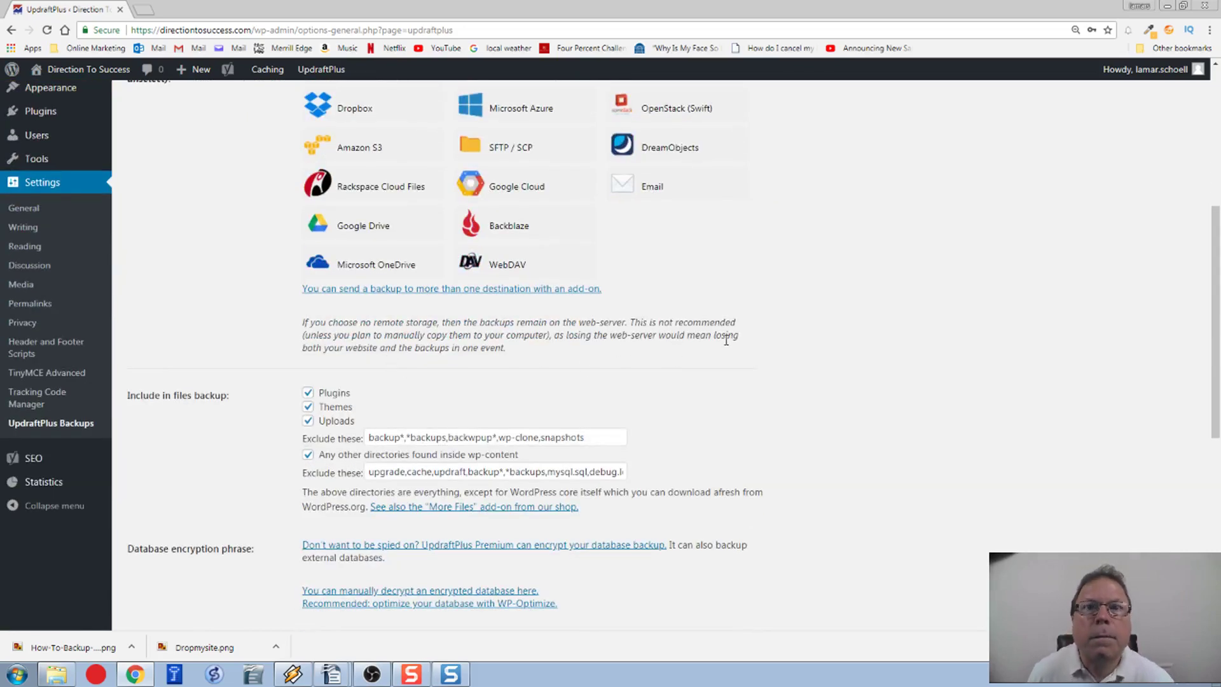
scroll(721, 345, up, 4)
scroll(812, 348, up, 2)
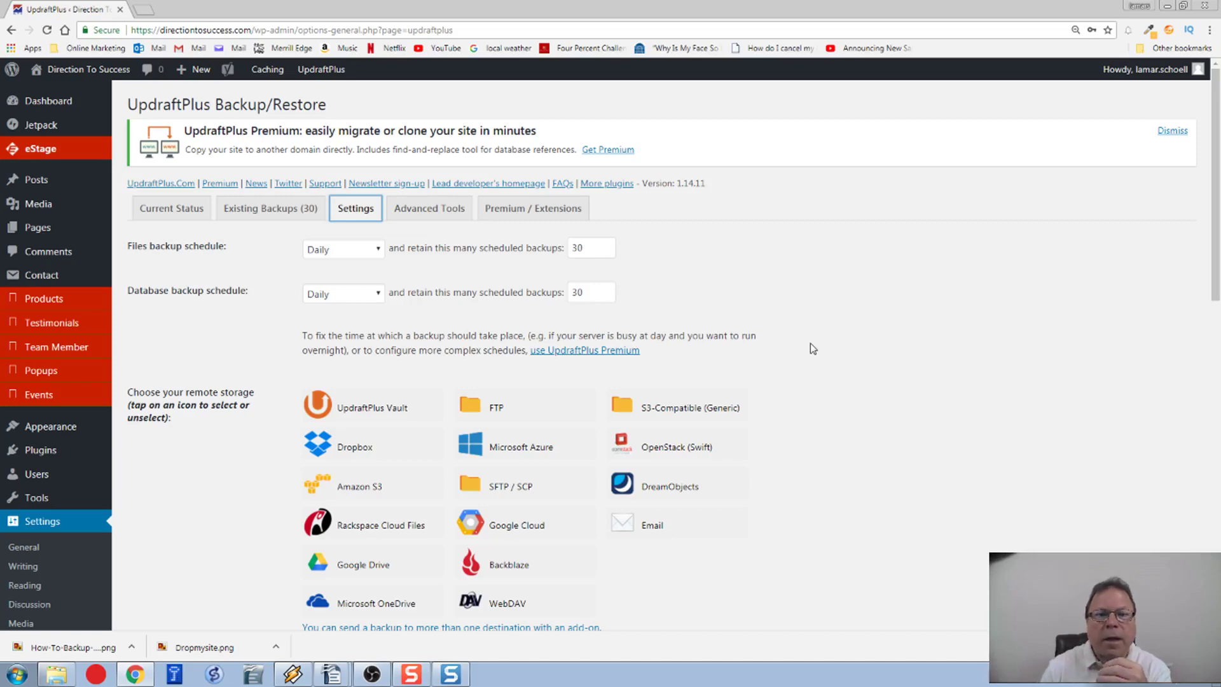
scroll(810, 342, down, 3)
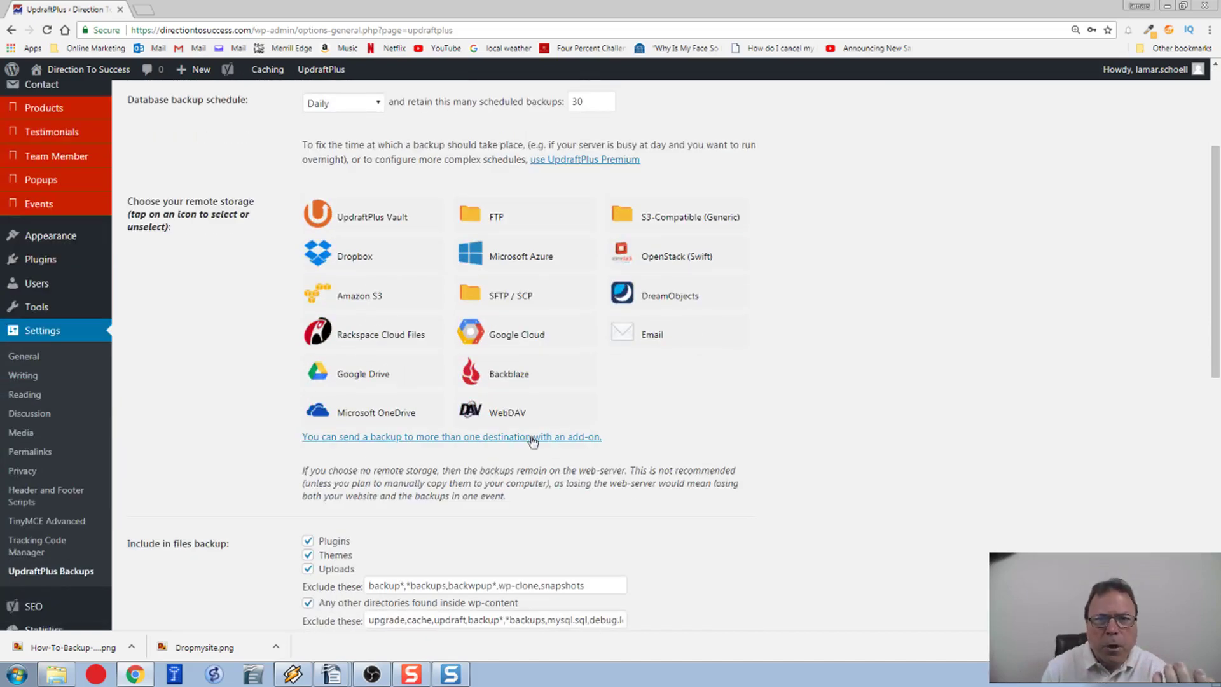